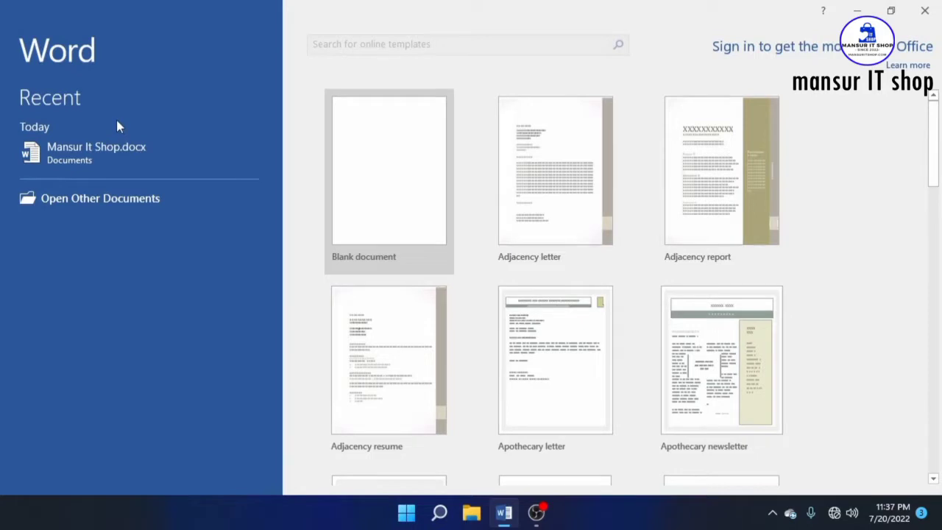
# - Open Mansur It Shop.docx from the Recent documents list
pyautogui.click(93, 155)
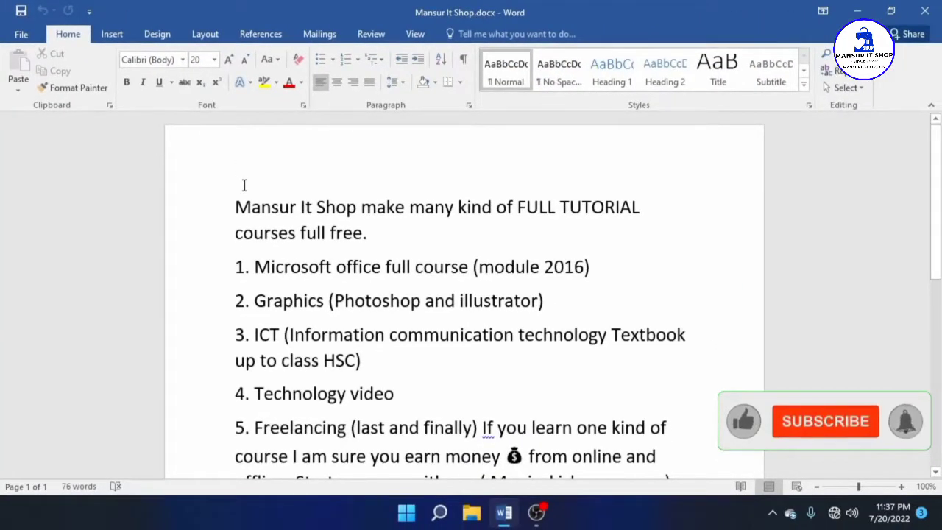
# - Delete the stray space after the opening parenthesis in item 5, leaving the document at 75 words
pyautogui.scroll(-2, 312, 333)
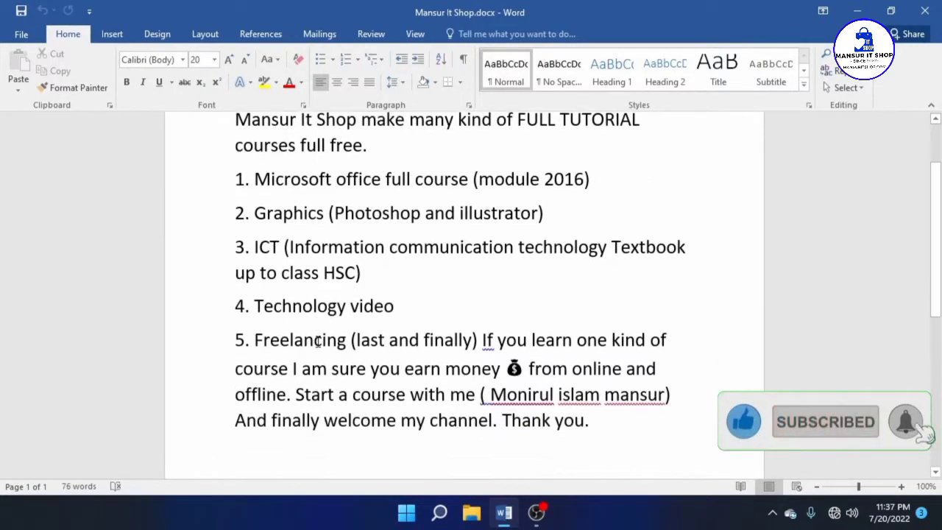
pyautogui.scroll(-2, 317, 341)
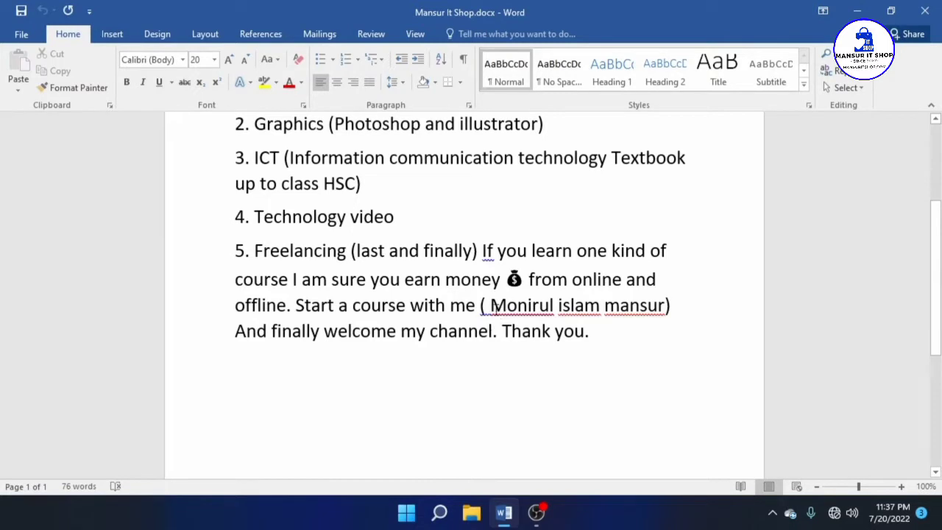
pyautogui.press('BackSpace')
pyautogui.scroll(4, 268, 247)
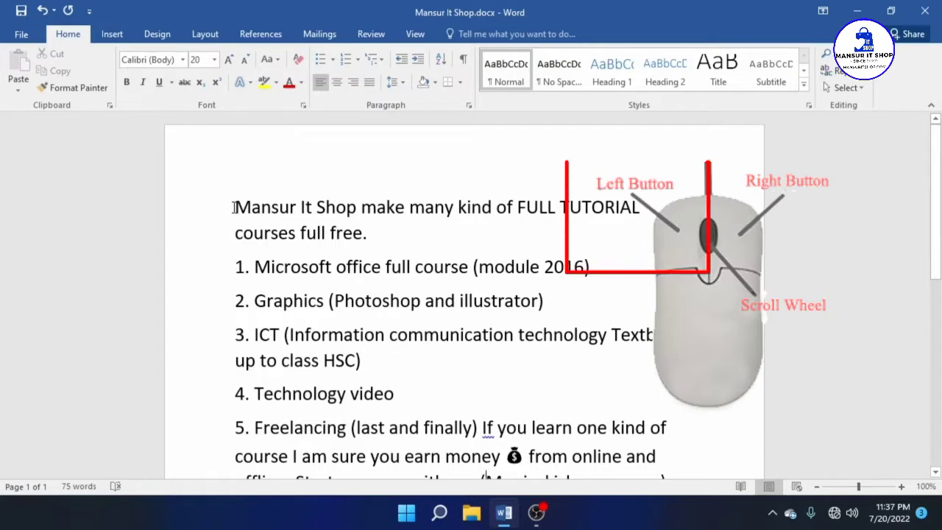
pyautogui.moveTo(233, 207); pyautogui.dragTo(496, 207)
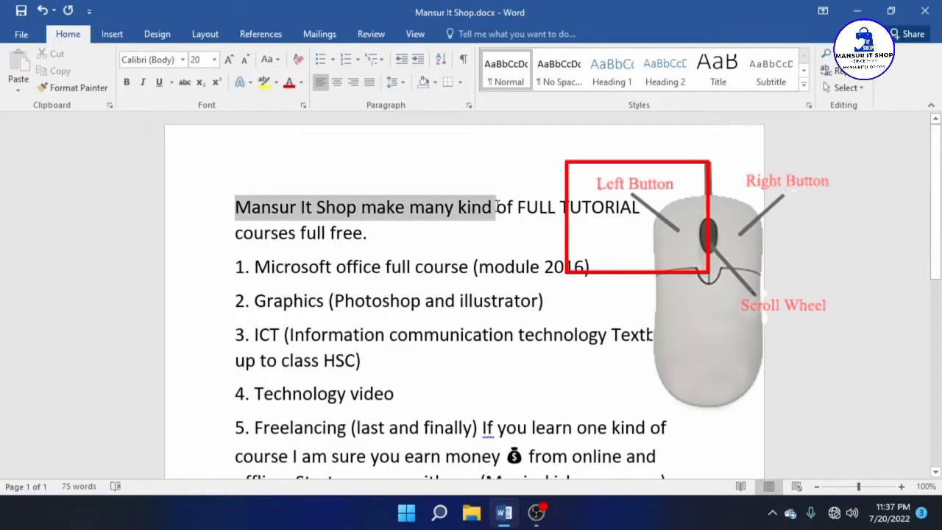
pyautogui.click(404, 207)
pyautogui.scroll(-2, 322, 234)
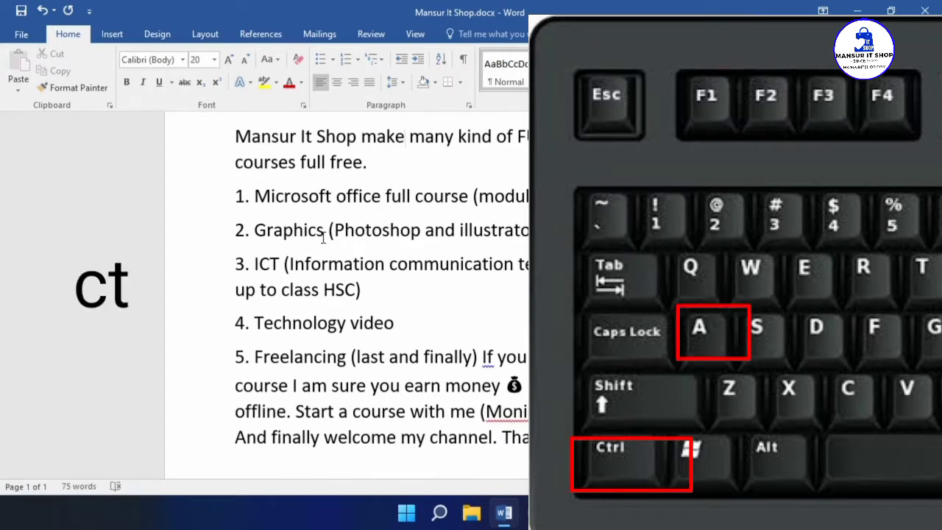
pyautogui.hotkey('ctrl', 'a')
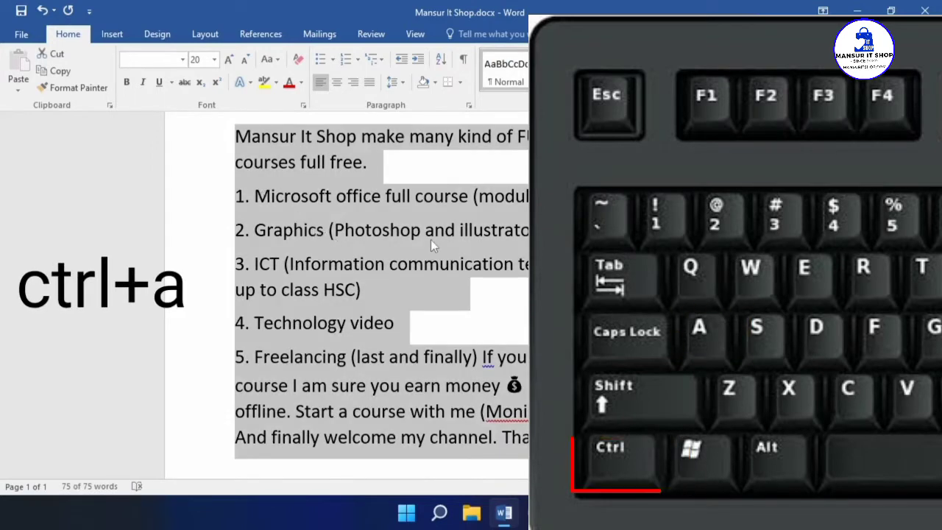
pyautogui.scroll(1, 432, 242)
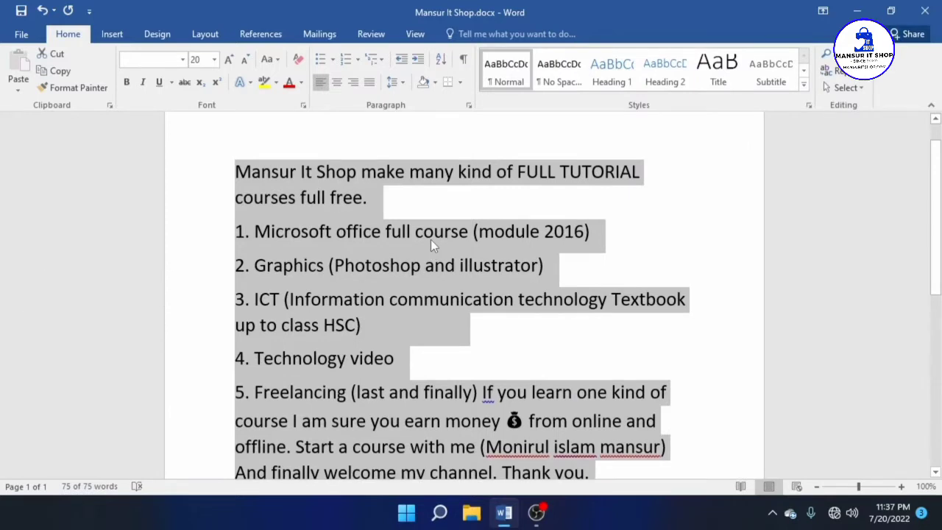
pyautogui.scroll(1, 431, 240)
pyautogui.hotkey('ctrl', 'Home')
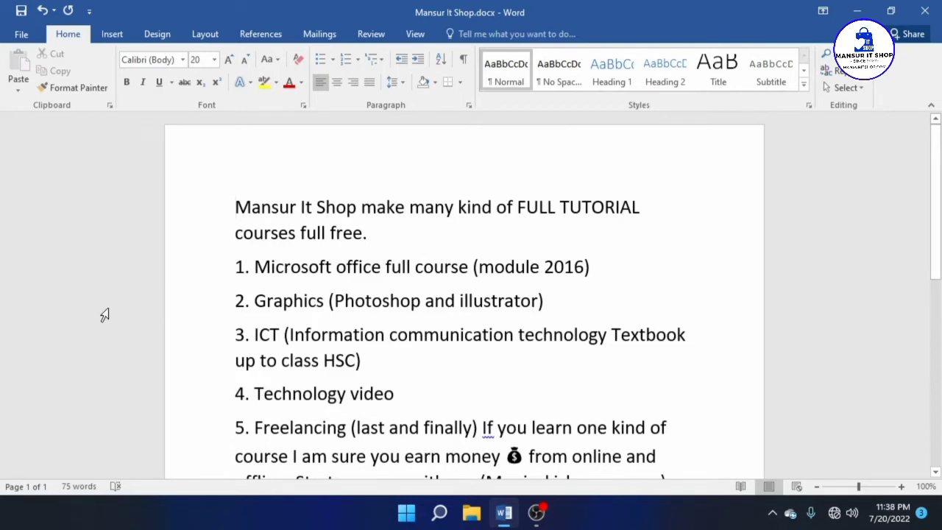
pyautogui.click(105, 313)
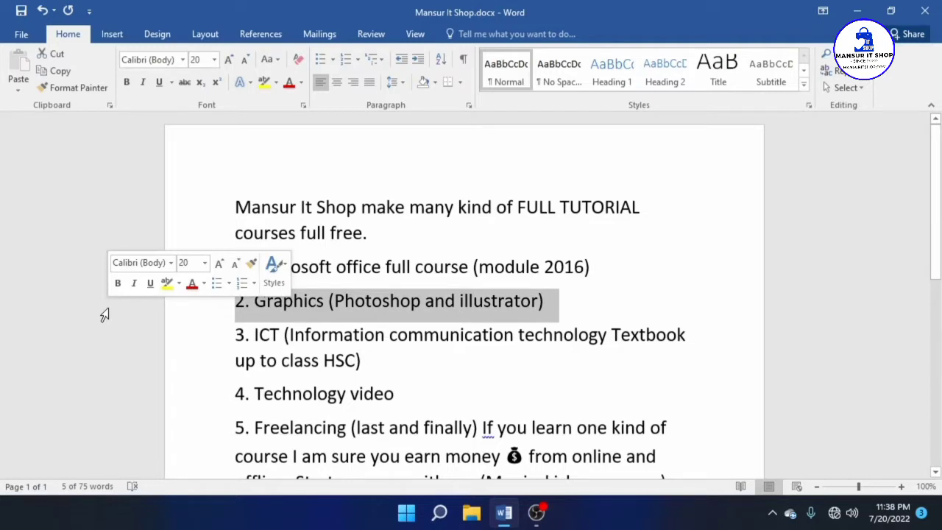
pyautogui.click(419, 296)
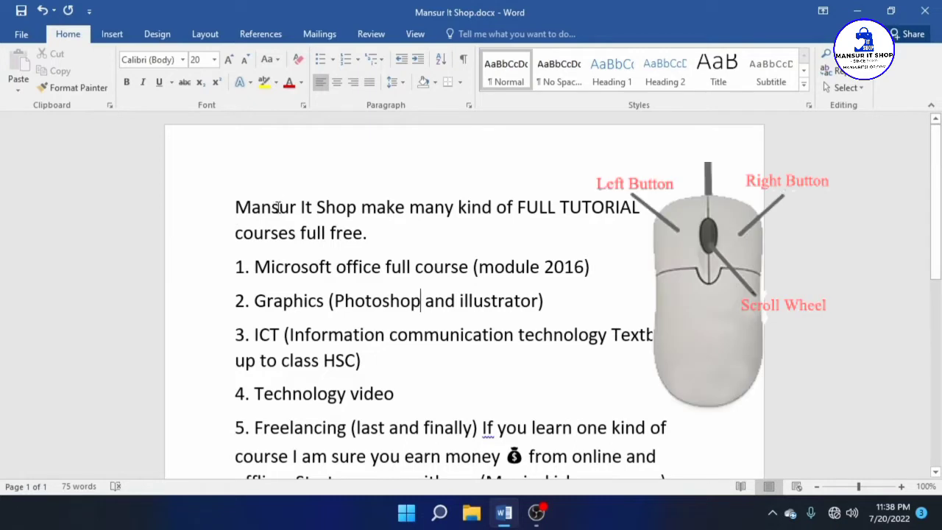
pyautogui.doubleClick(278, 207)
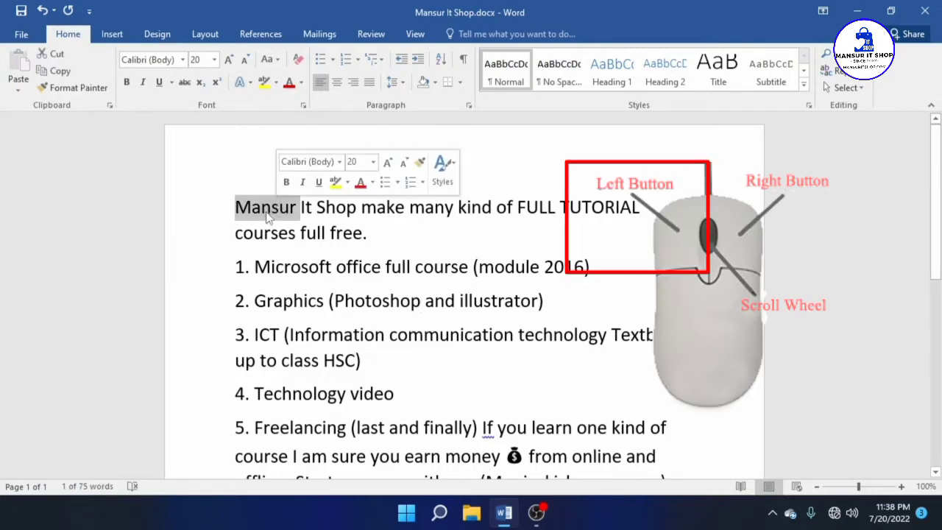
pyautogui.click(265, 212)
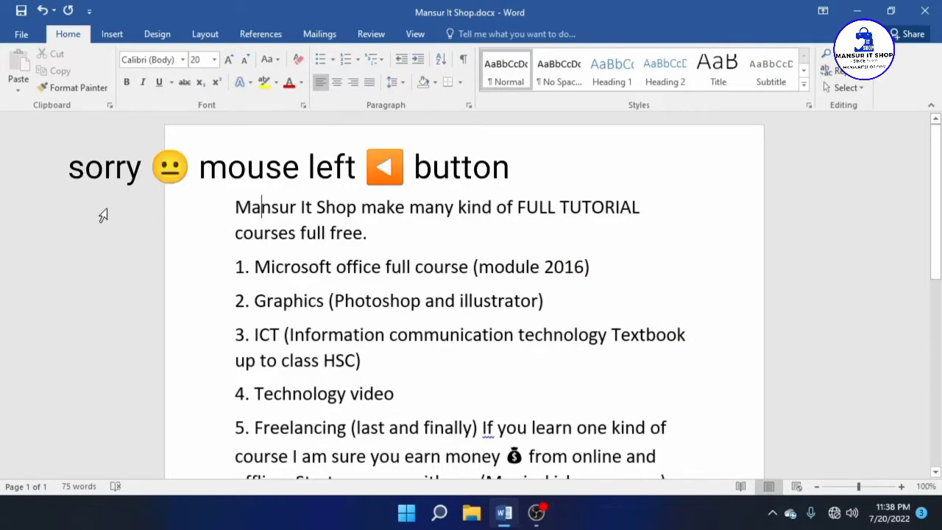
pyautogui.click(103, 215)
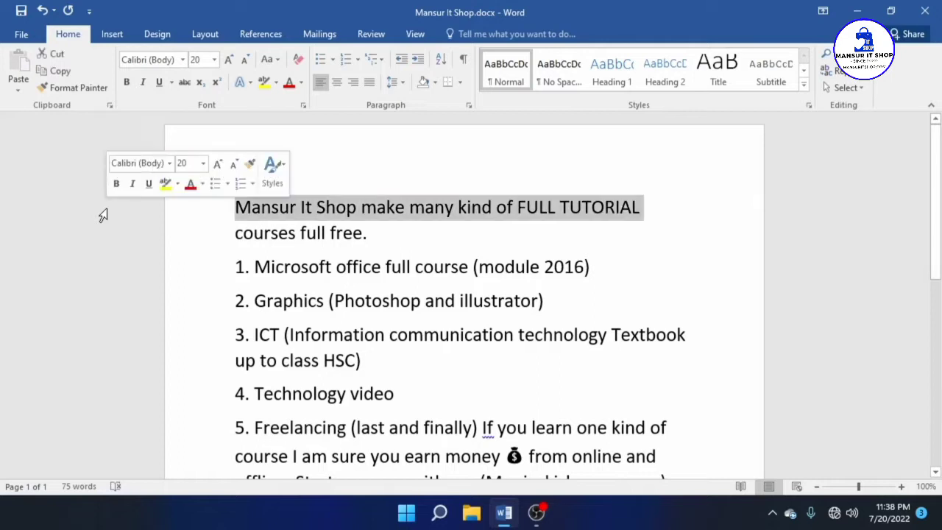
pyautogui.click(262, 218)
pyautogui.scroll(-2, 264, 221)
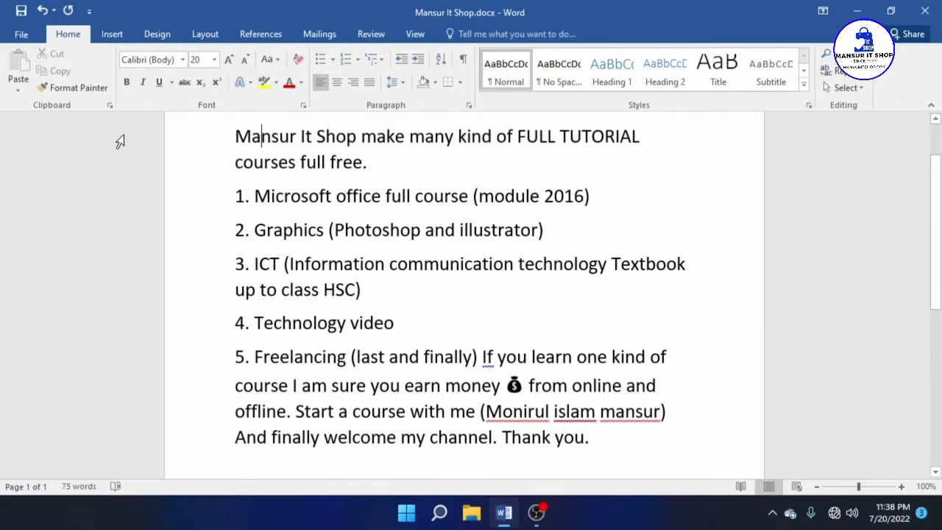
# - Select the opening paragraph down through the '3. ICT' line as one block
pyautogui.moveTo(118, 141); pyautogui.dragTo(131, 291)
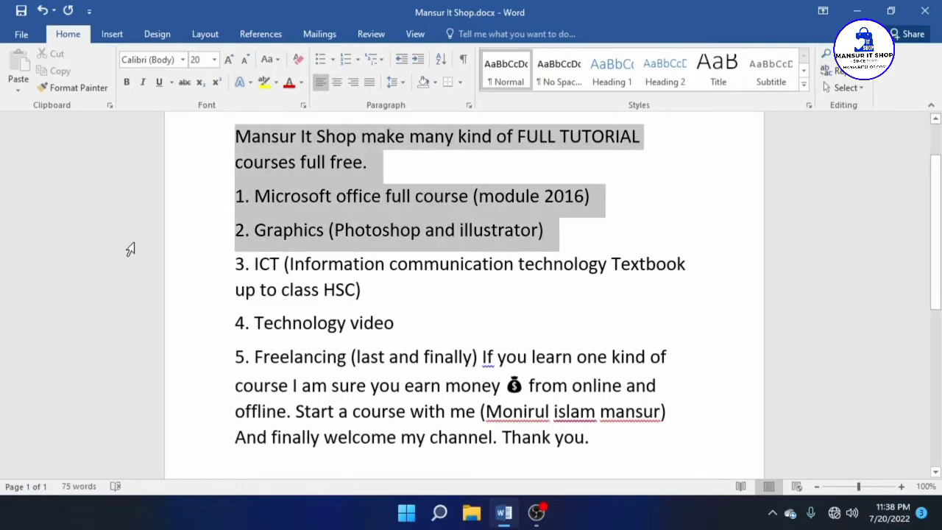
pyautogui.scroll(2, 373, 190)
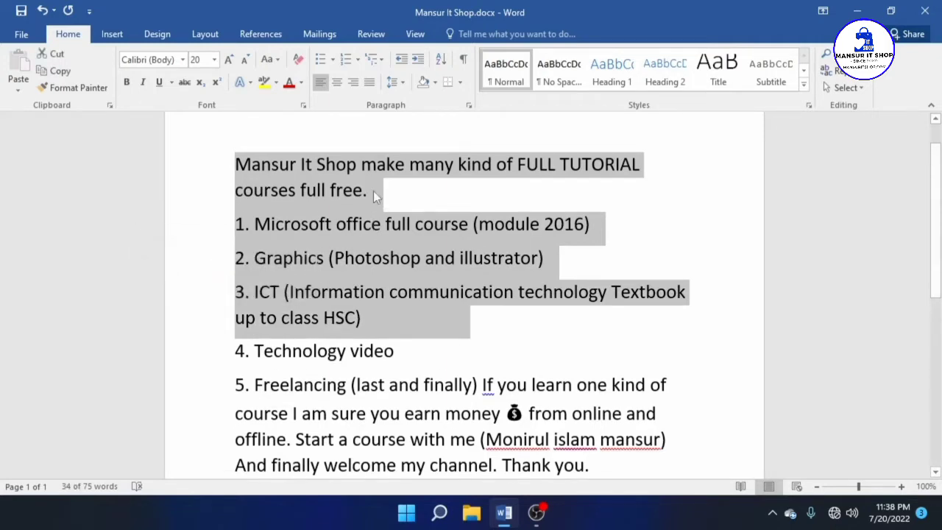
pyautogui.click(331, 233)
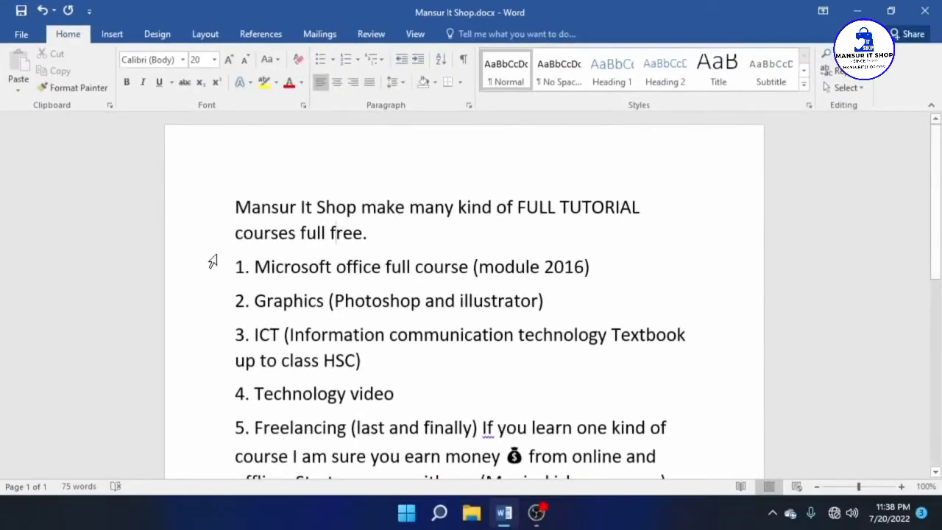
pyautogui.moveTo(206, 213); pyautogui.dragTo(196, 350)
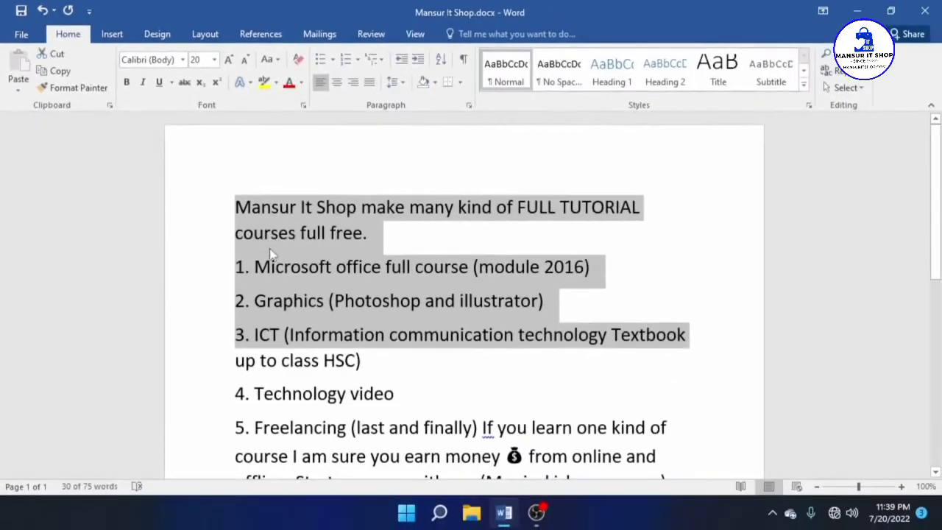
# - Cut the word 'Mansur' from the start of the opening line
pyautogui.click(261, 206)
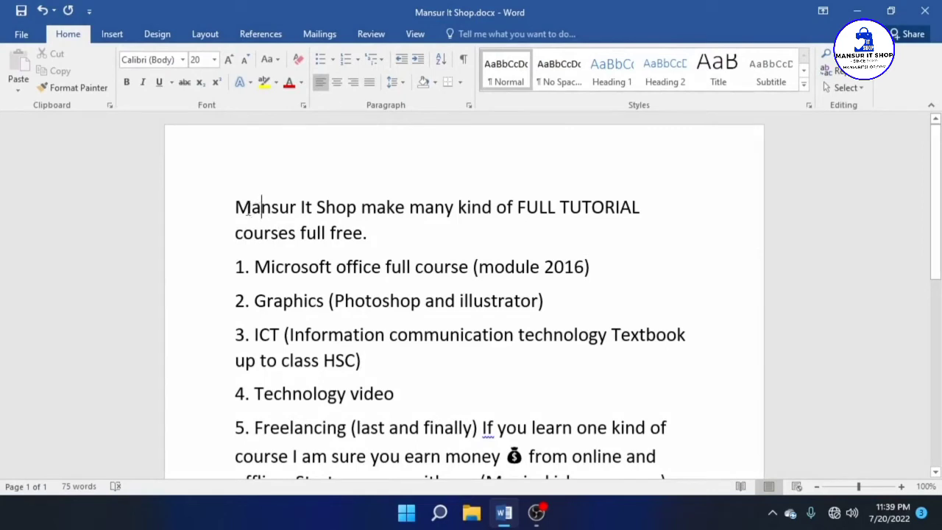
pyautogui.scroll(-1, 272, 211)
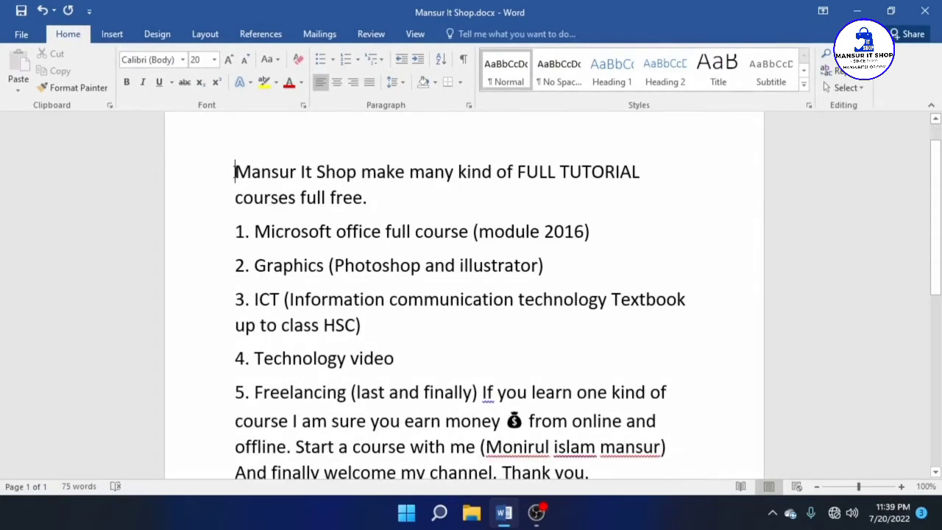
pyautogui.moveTo(236, 172); pyautogui.dragTo(297, 171)
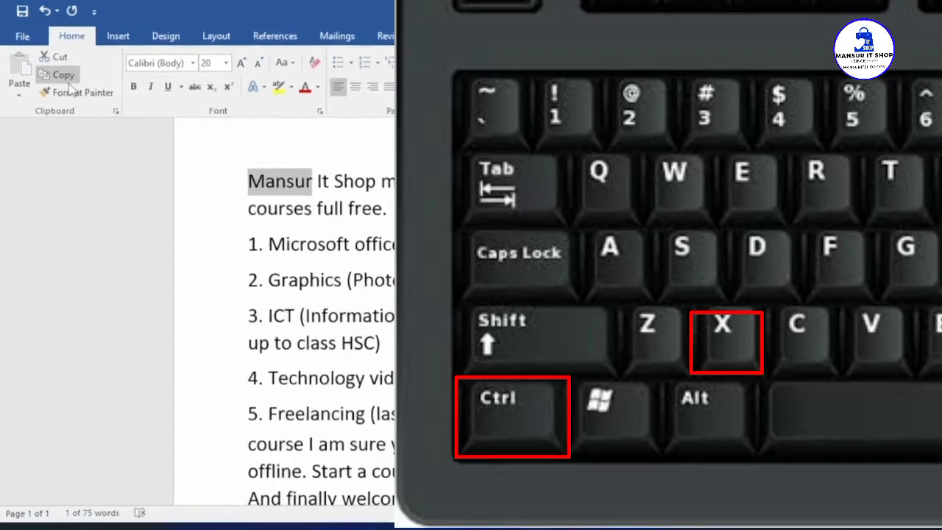
pyautogui.click(100, 107)
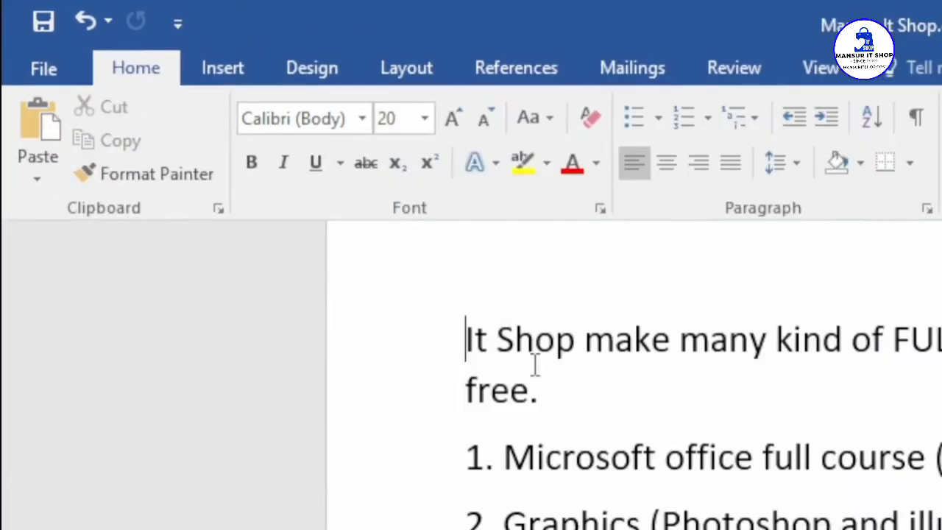
# - Paste 'Mansur' after 'Thank you.' at the end of item 5, then return to the top
pyautogui.scroll(-2, 536, 366)
pyautogui.scroll(-3, 535, 365)
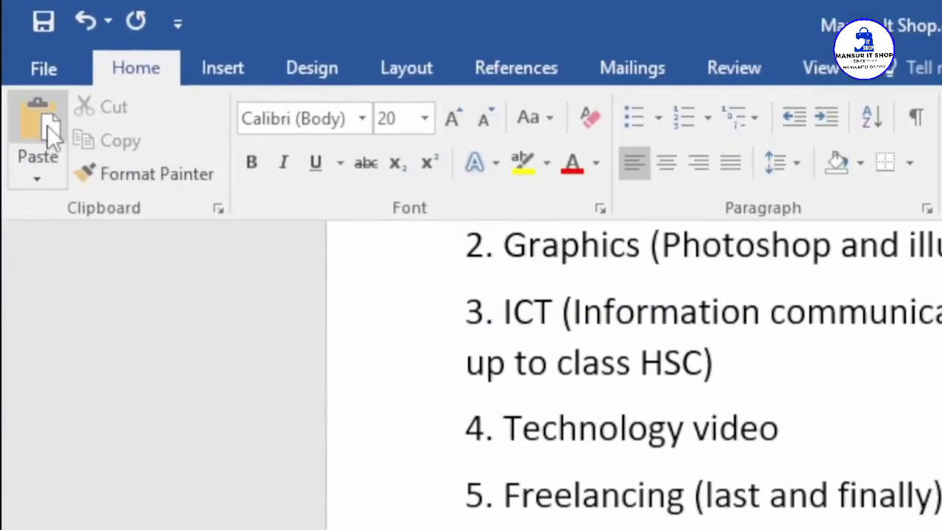
pyautogui.click(140, 174)
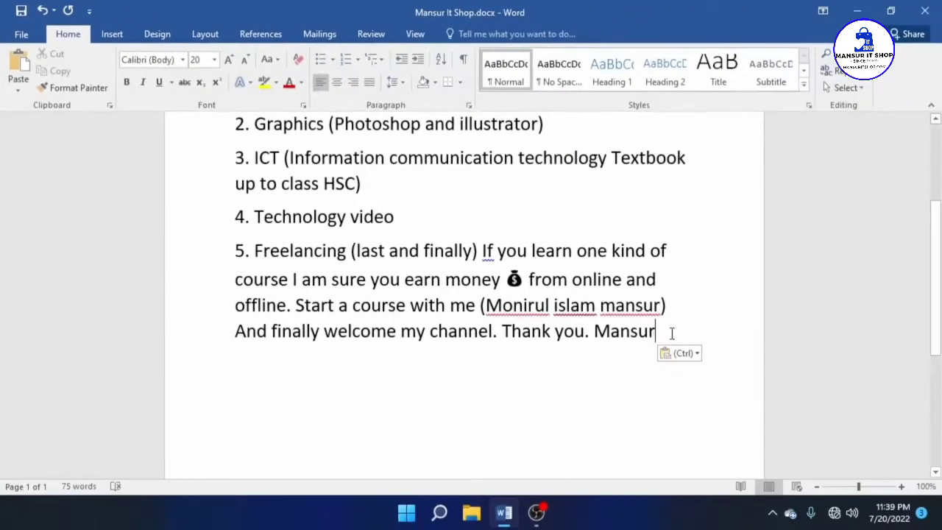
pyautogui.moveTo(655, 332); pyautogui.dragTo(589, 332)
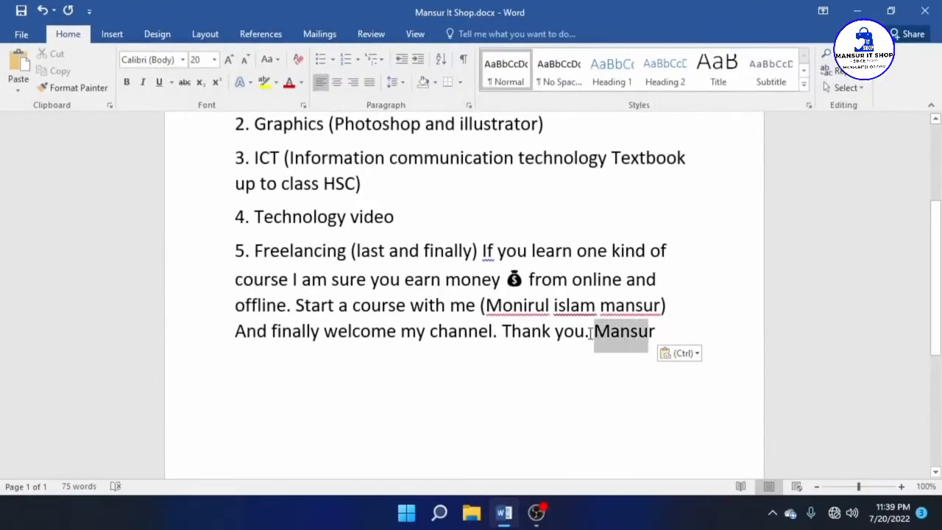
pyautogui.click(631, 332)
pyautogui.moveTo(654, 332); pyautogui.dragTo(588, 332)
pyautogui.click(610, 340)
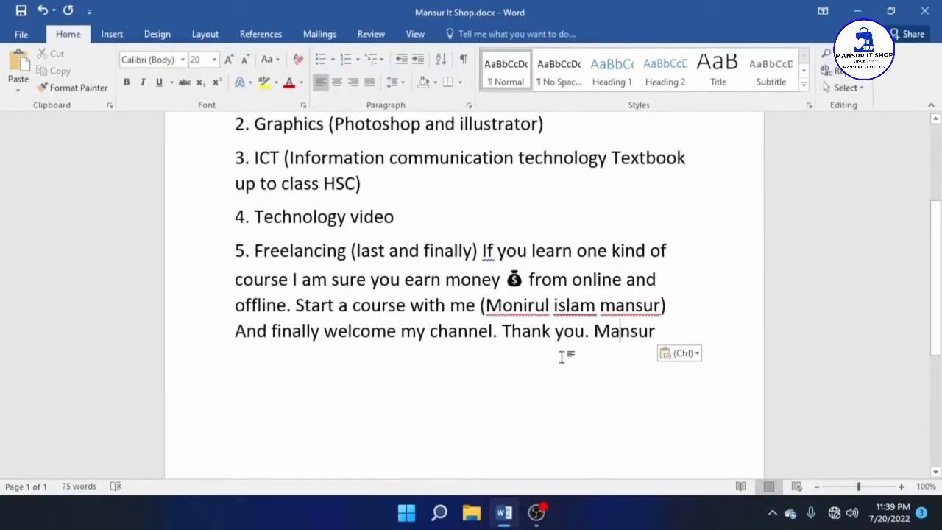
pyautogui.scroll(2, 561, 356)
pyautogui.scroll(2, 561, 356)
pyautogui.scroll(1, 562, 356)
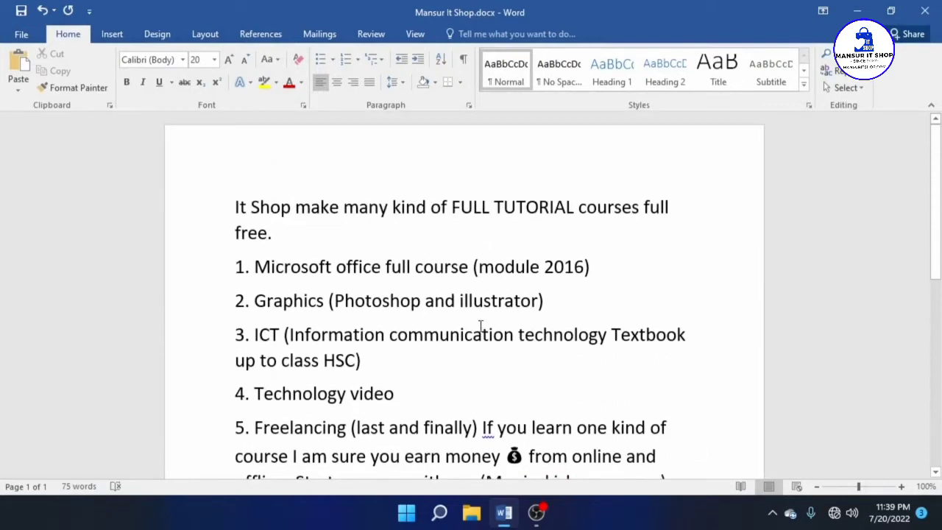
# - Copy the opening 'It Shop make many kind…' sentence onto a new line after item 3's 'HSC)'
pyautogui.moveTo(204, 215); pyautogui.dragTo(204, 237)
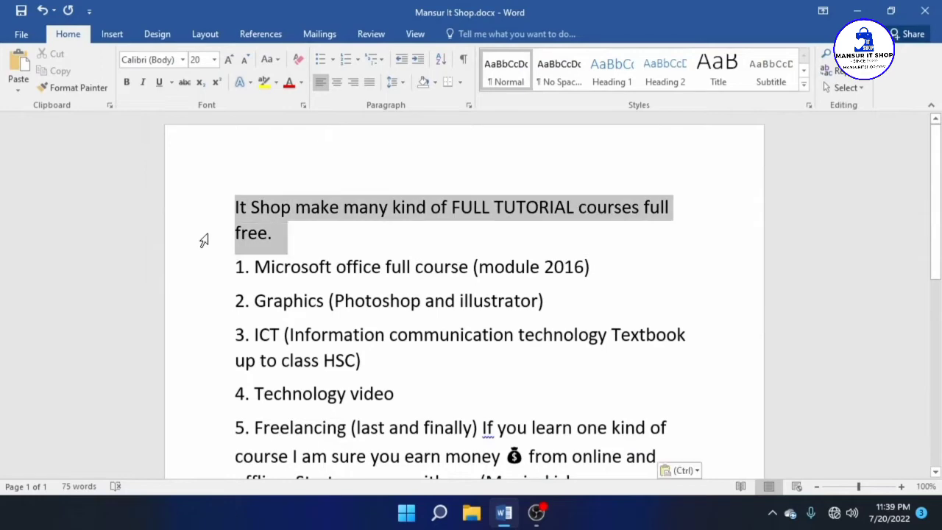
pyautogui.hotkey('ctrl', 'c')
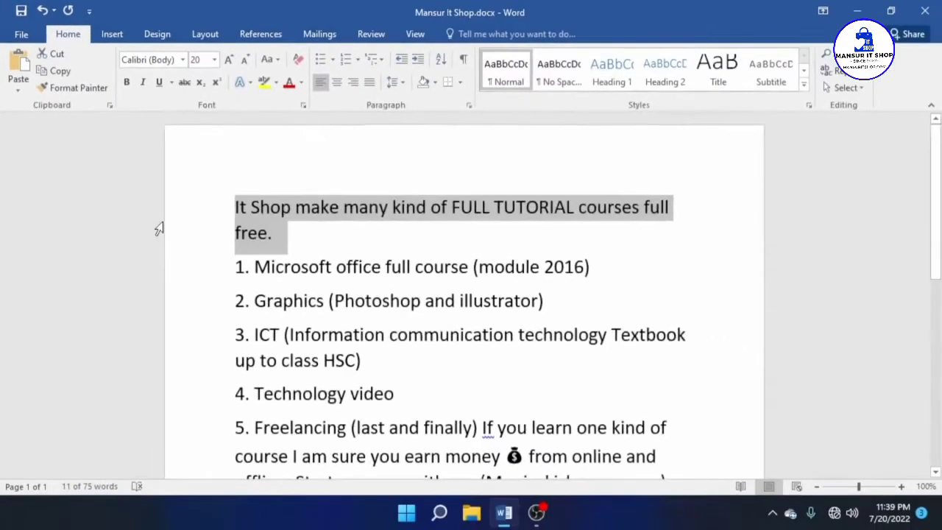
pyautogui.scroll(-2, 163, 237)
pyautogui.scroll(-2, 267, 329)
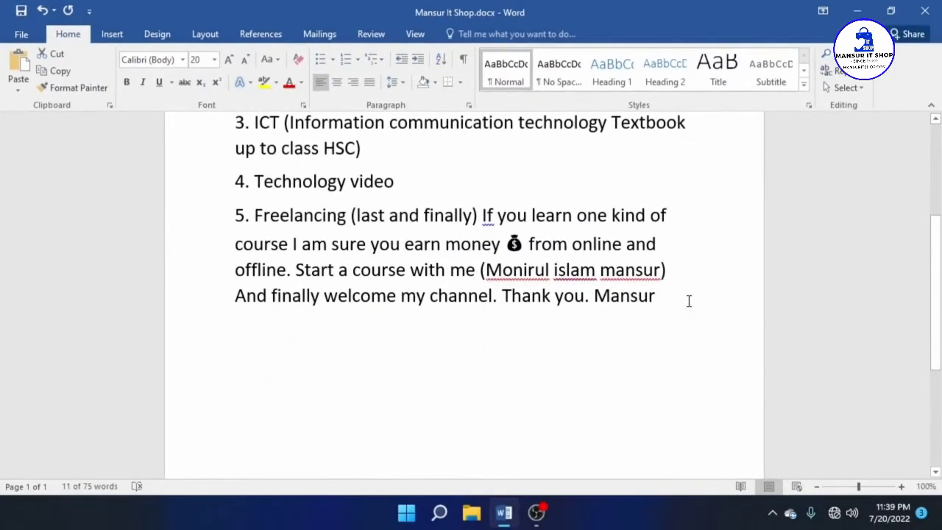
pyautogui.click(378, 144)
pyautogui.press('Return')
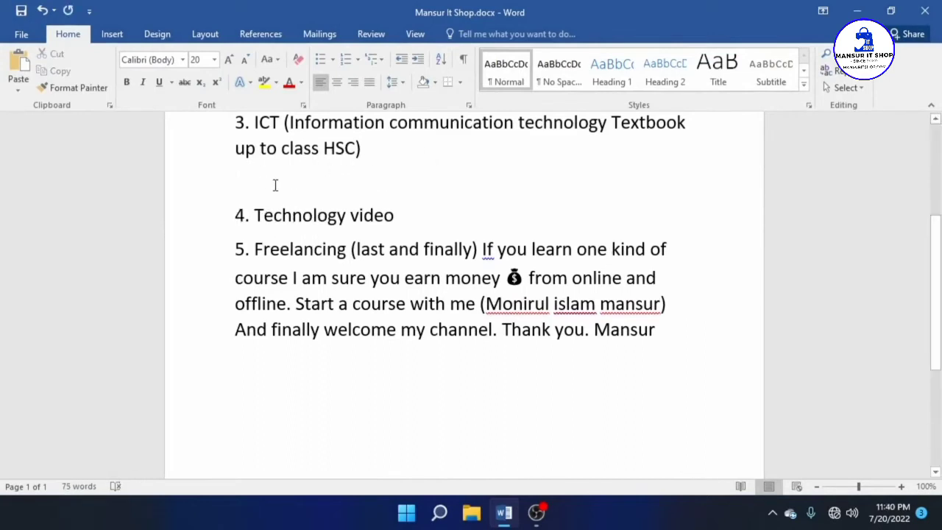
pyautogui.hotkey('ctrl', 'v')
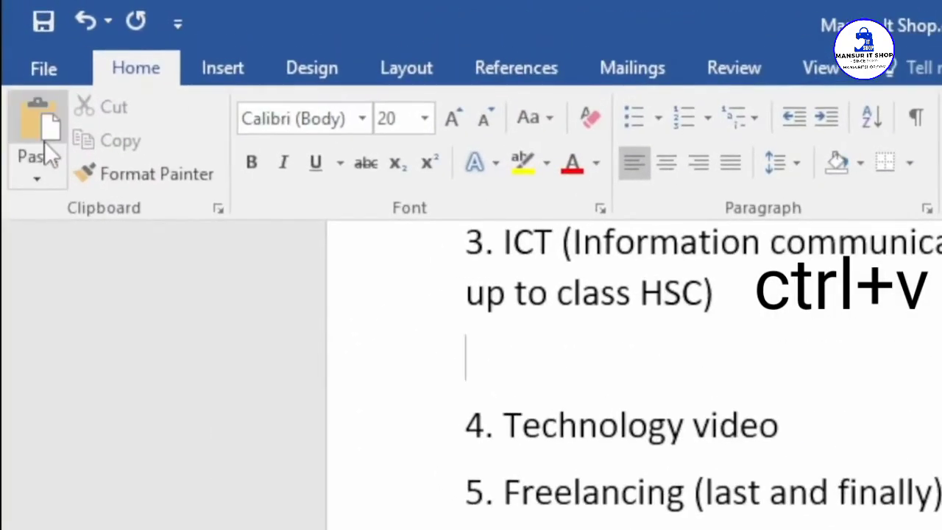
pyautogui.click(23, 73)
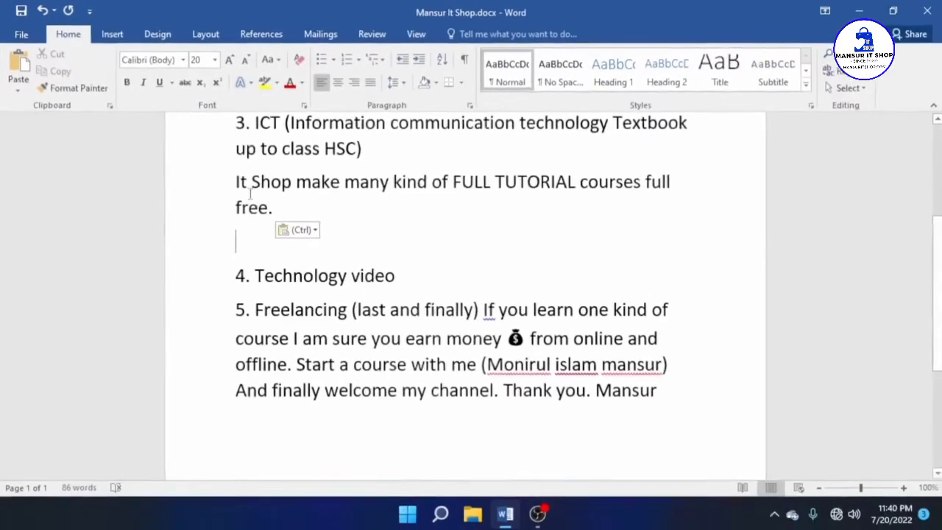
pyautogui.doubleClick(201, 184)
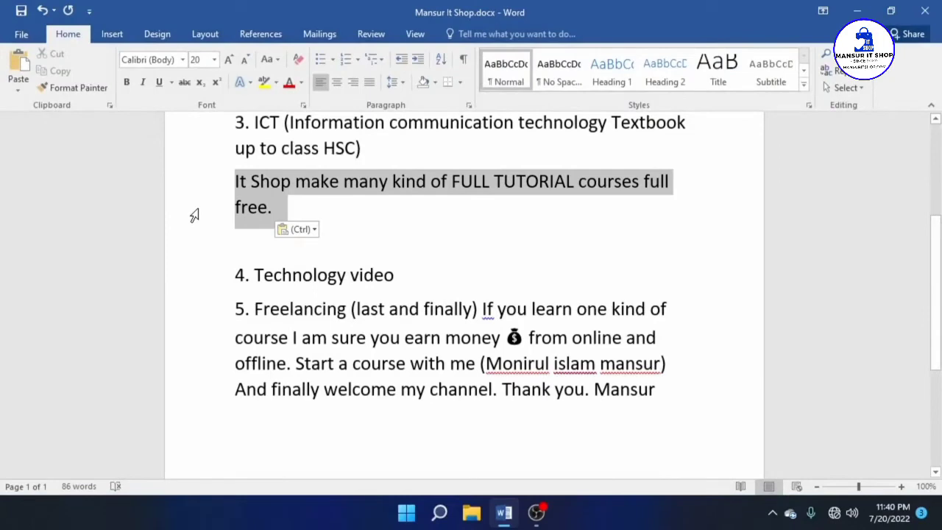
pyautogui.click(442, 186)
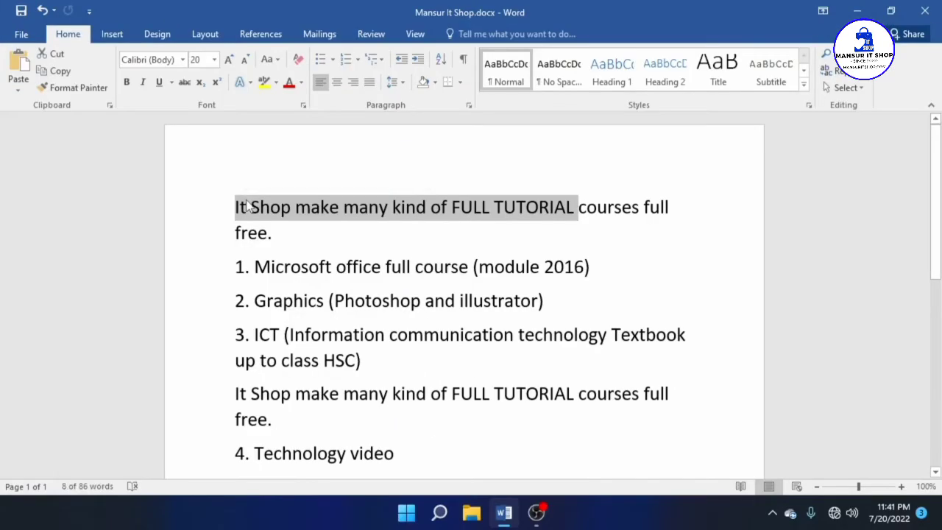
# - Shrink 'It Shop make many kind of FULL TUTORIAL' to 11 pt and load that formatting into Format Painter
pyautogui.hotkey('ctrl', 'shift', ',')
pyautogui.hotkey('ctrl', 'shift', ',')
pyautogui.hotkey('ctrl', 'shift', ',')
pyautogui.hotkey('ctrl', 'shift', ',')
pyautogui.hotkey('ctrl', 'shift', ',')
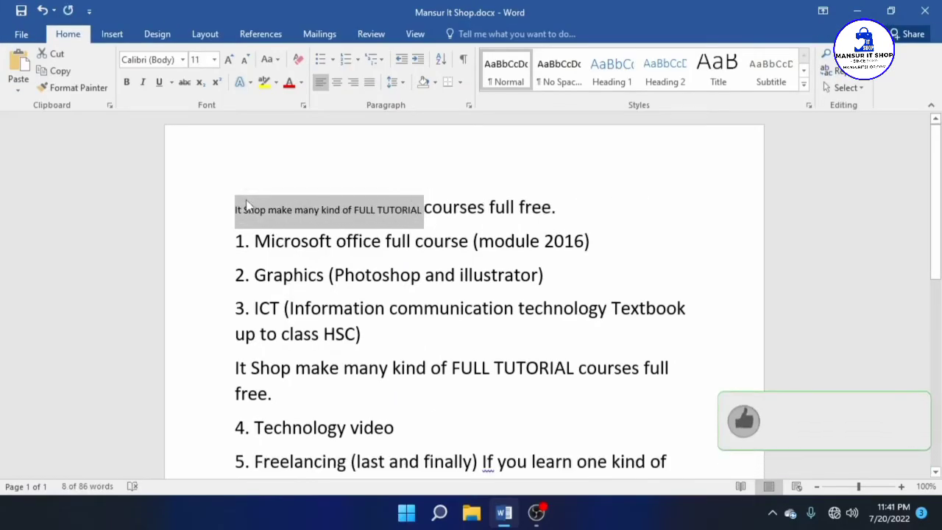
pyautogui.click(351, 211)
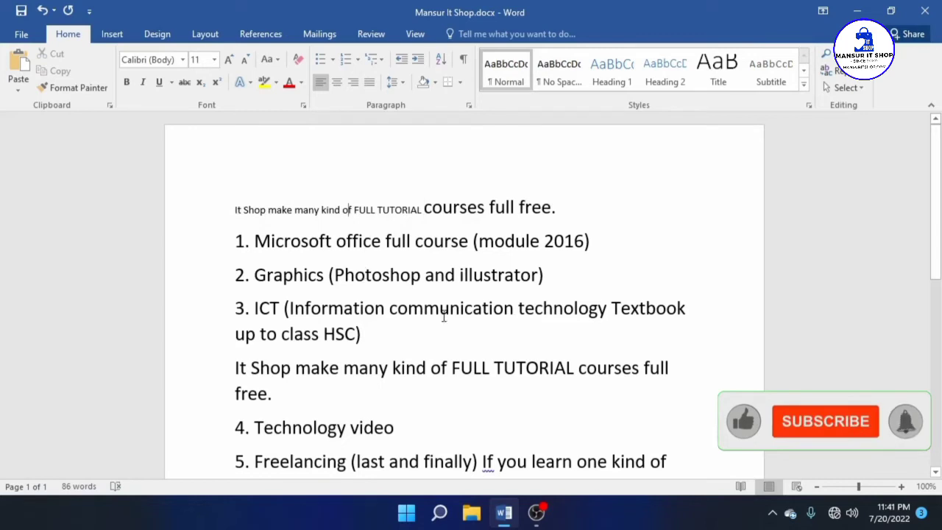
pyautogui.moveTo(428, 368); pyautogui.dragTo(251, 368)
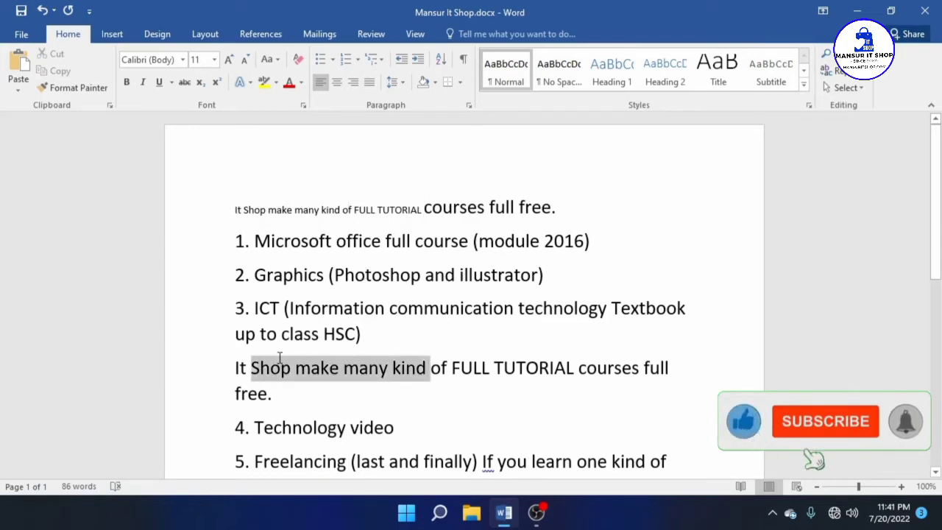
pyautogui.click(309, 210)
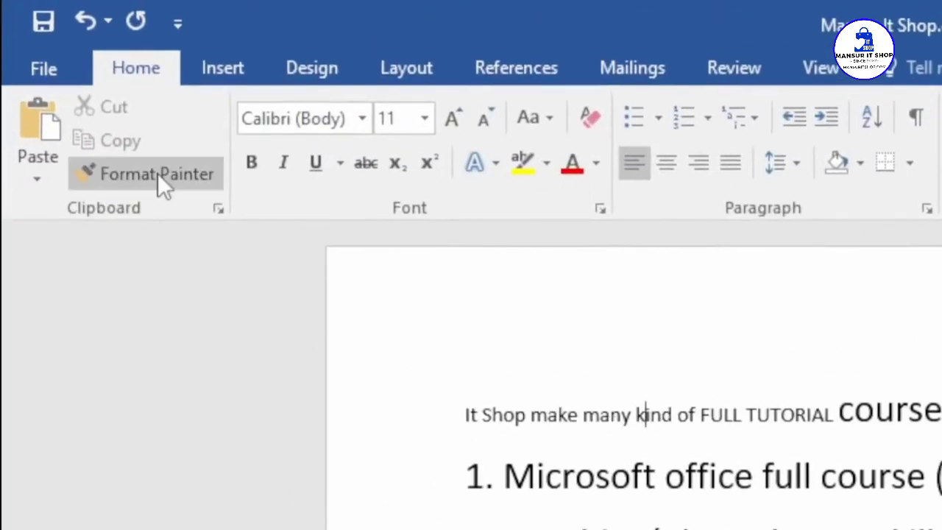
pyautogui.click(157, 173)
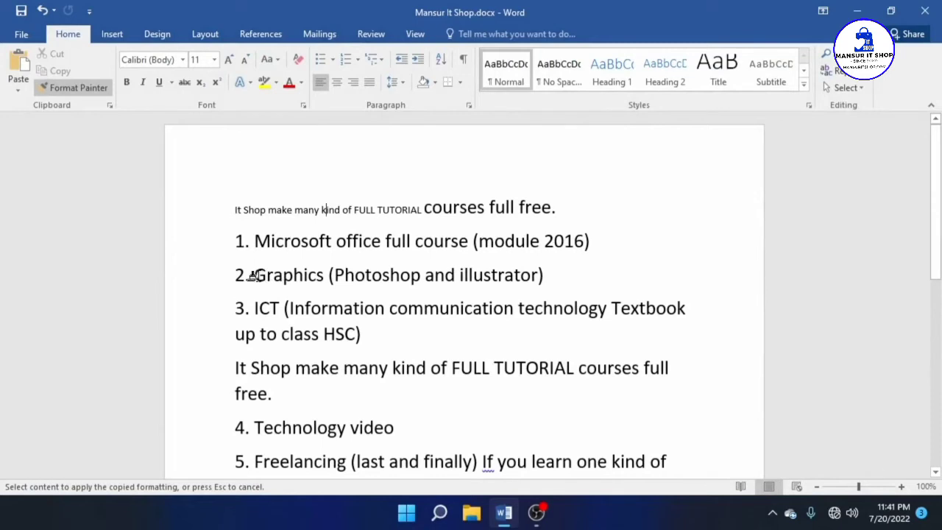
# - Paint the small formatting onto item 2, then restore it with item 1's 20 pt formatting
pyautogui.moveTo(254, 275)
pyautogui.mouseDown()
pyautogui.moveTo(412, 284)
pyautogui.moveTo(546, 276)
pyautogui.mouseUp()
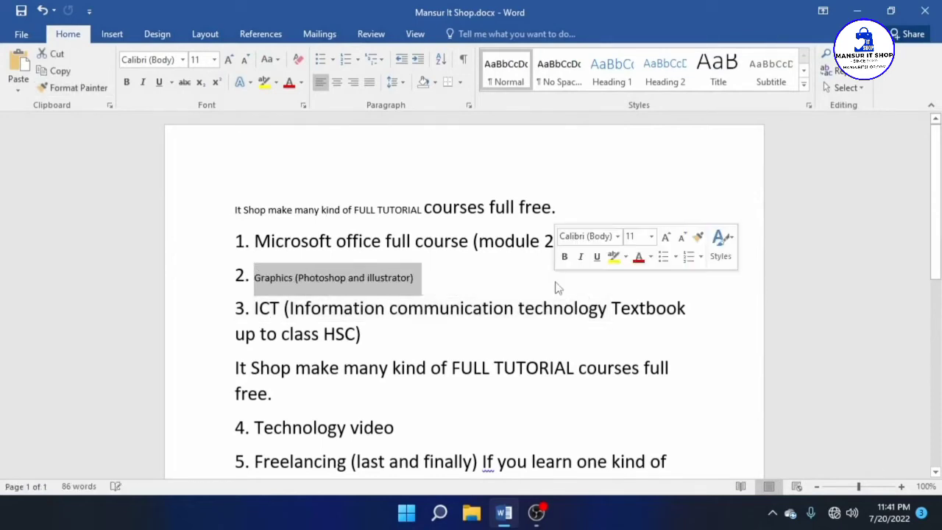
pyautogui.click(296, 212)
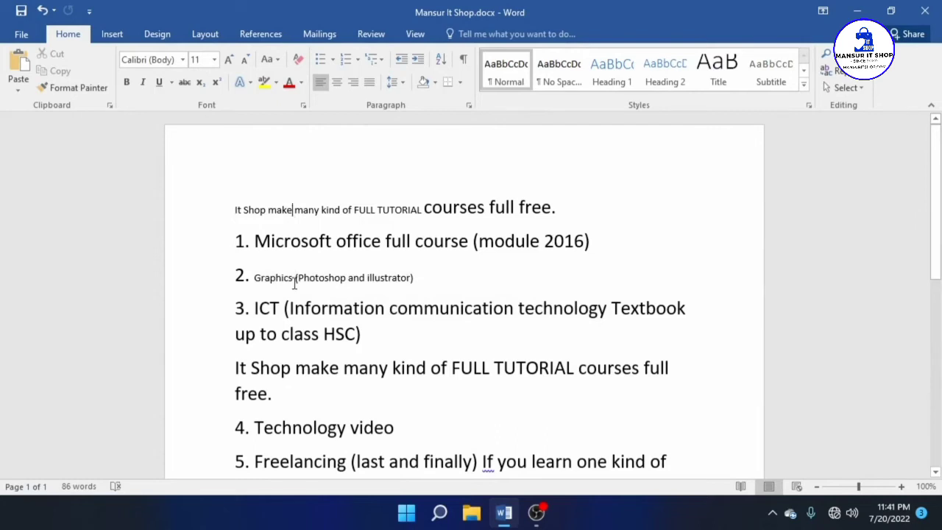
pyautogui.click(301, 241)
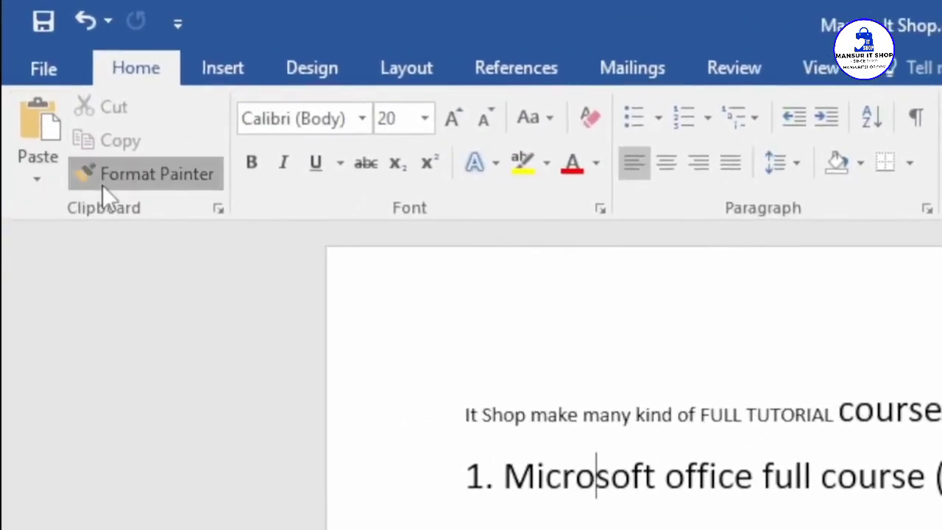
pyautogui.click(74, 88)
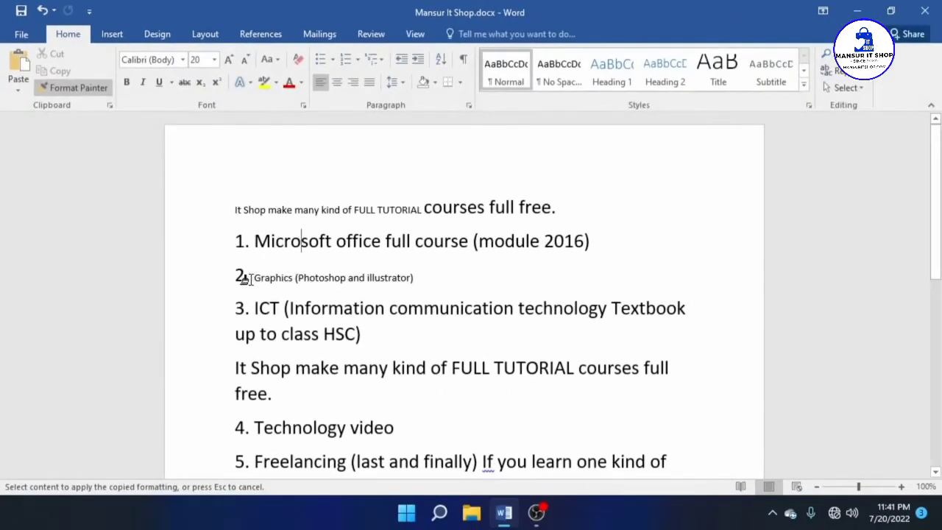
pyautogui.moveTo(250, 278); pyautogui.dragTo(439, 286)
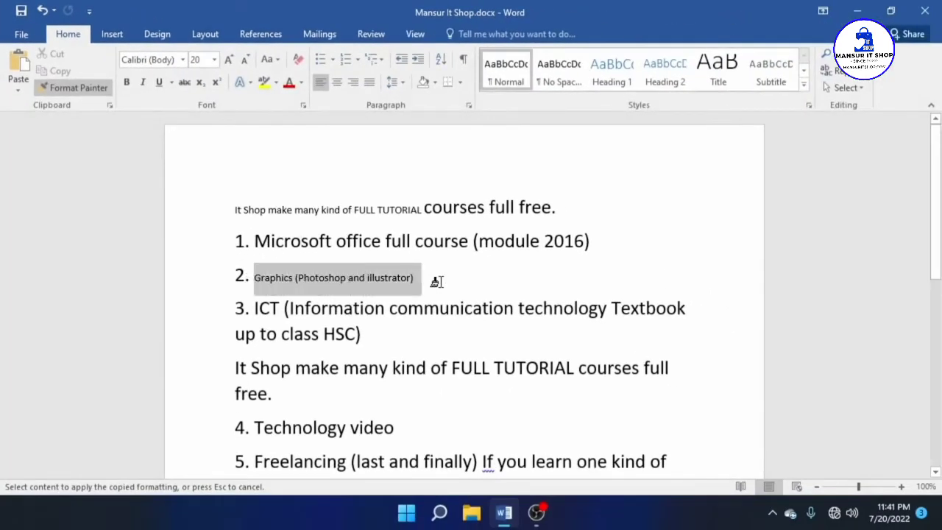
pyautogui.click(318, 282)
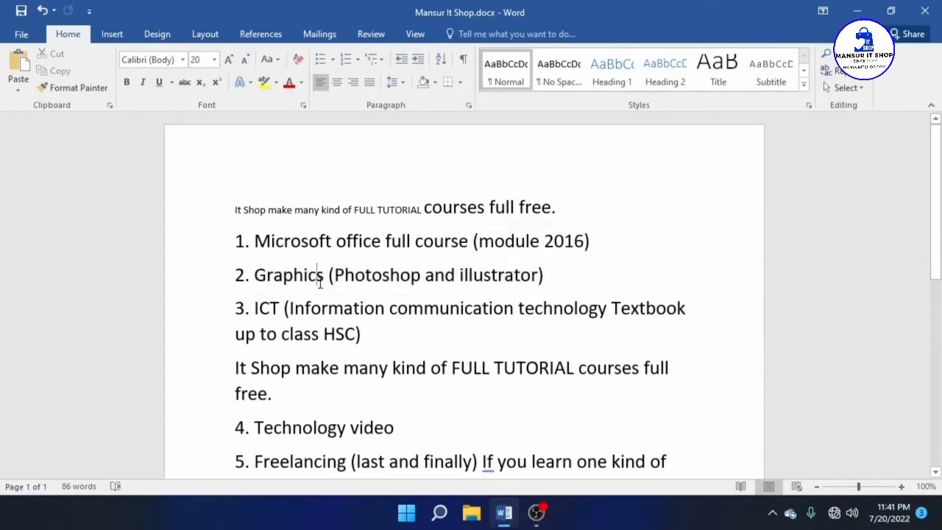